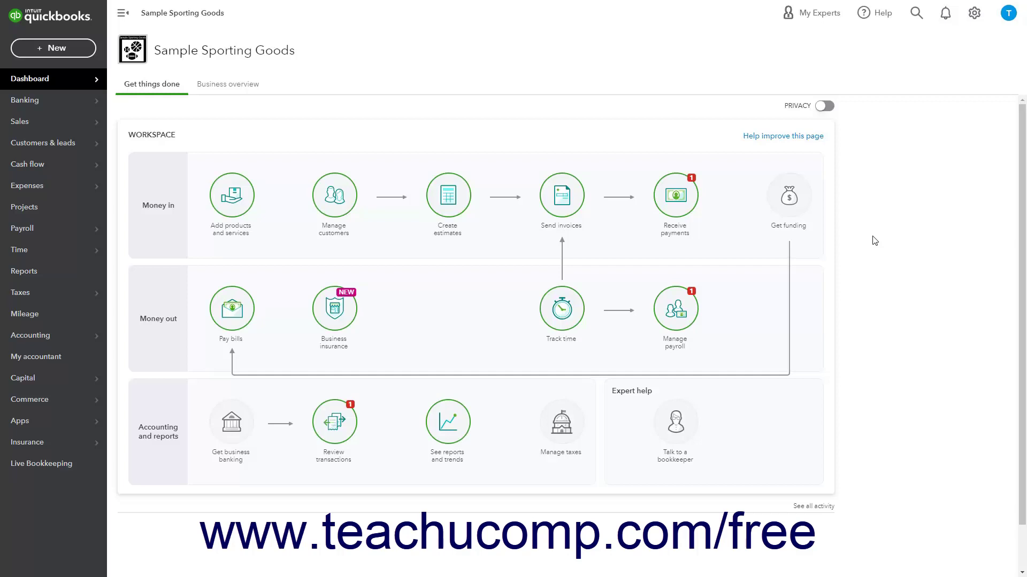
# Step: Go to Taxes > Sales tax to list the overdue Michigan Department of Treasury return periods
pyautogui.click(54, 299)
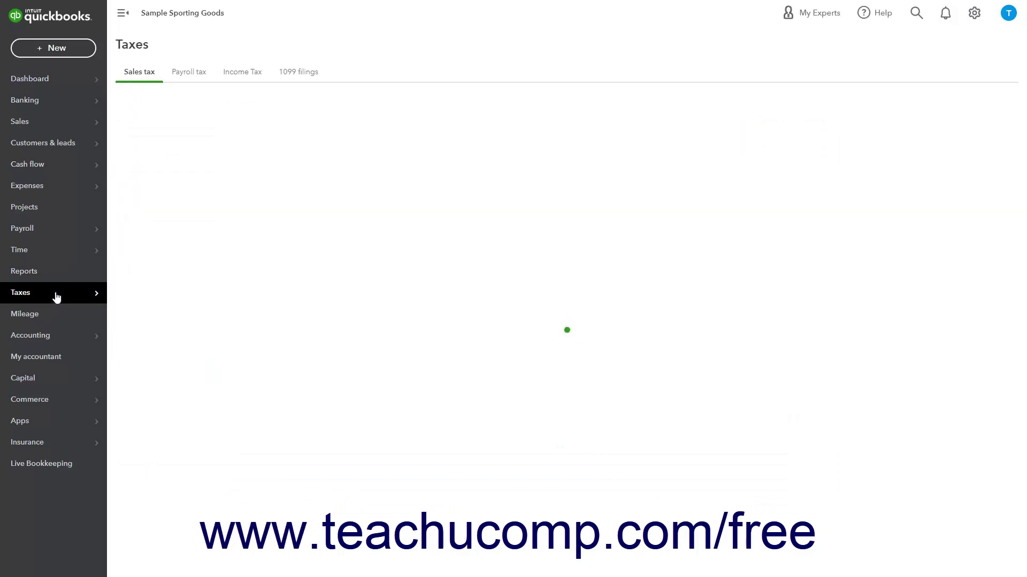
pyautogui.click(140, 75)
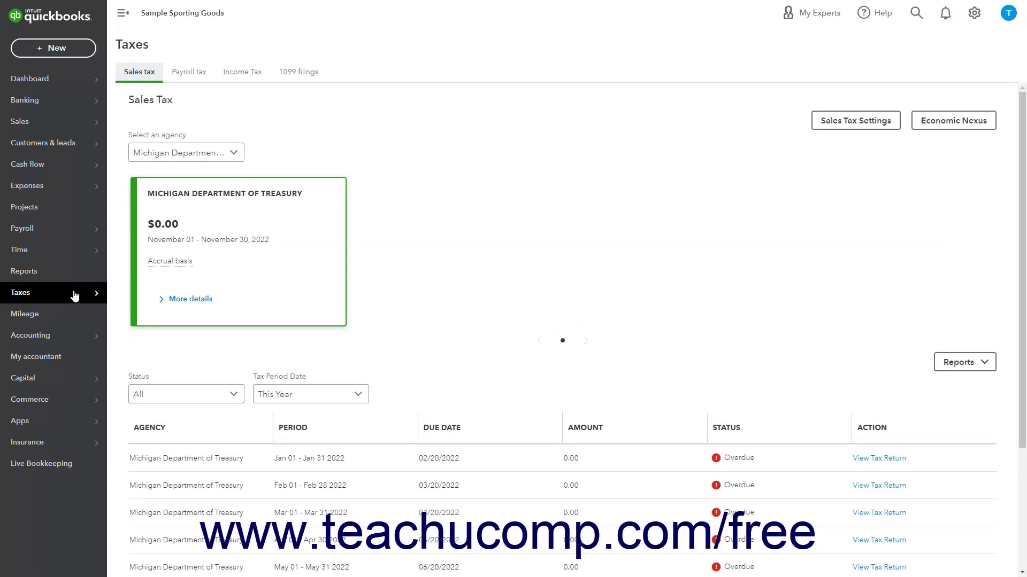
pyautogui.moveTo(74, 296)
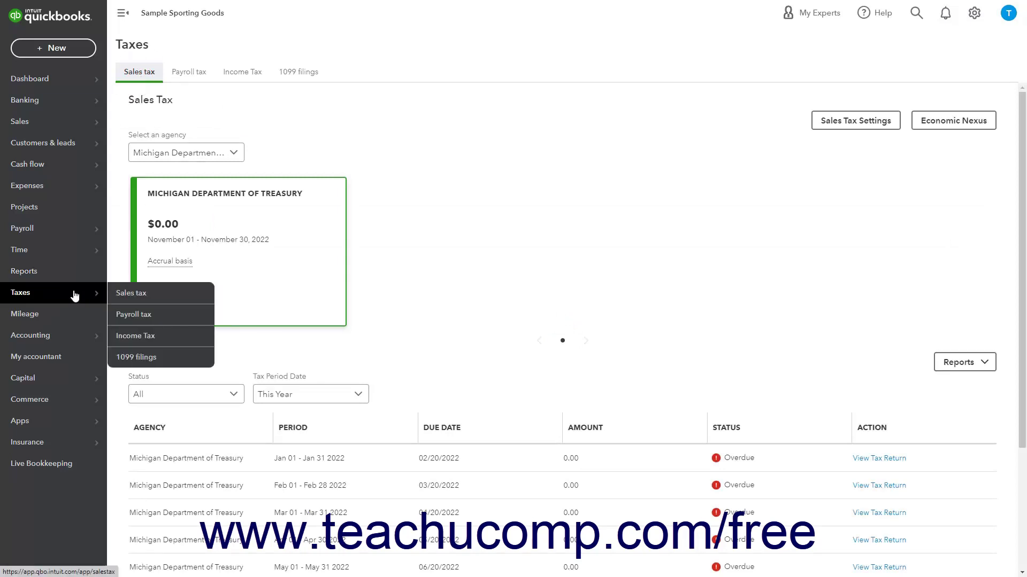
pyautogui.click(127, 299)
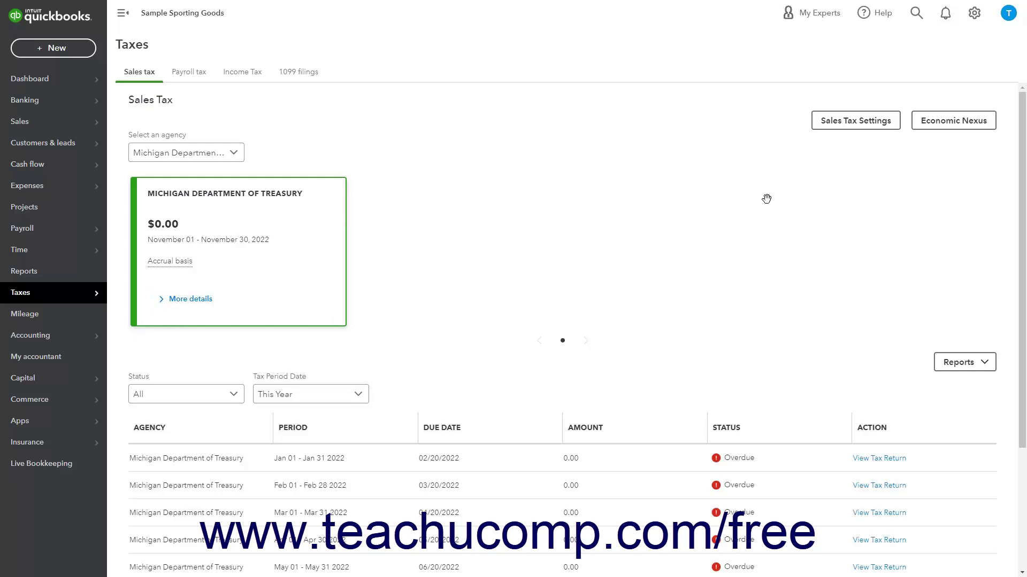
# Step: From Sales Tax Settings, start a new agency with Add agency on the Edit settings page
pyautogui.click(857, 131)
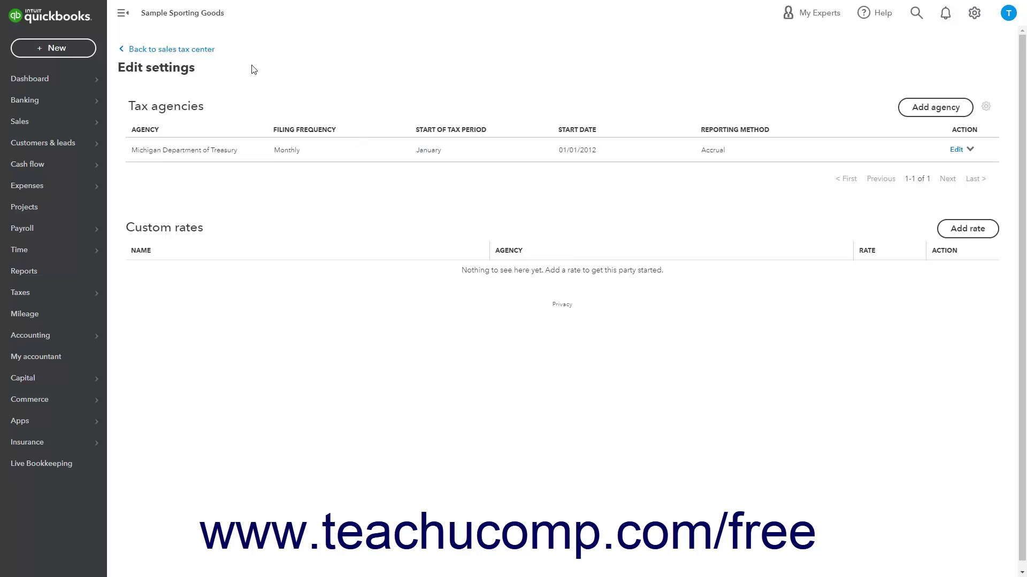
pyautogui.click(912, 116)
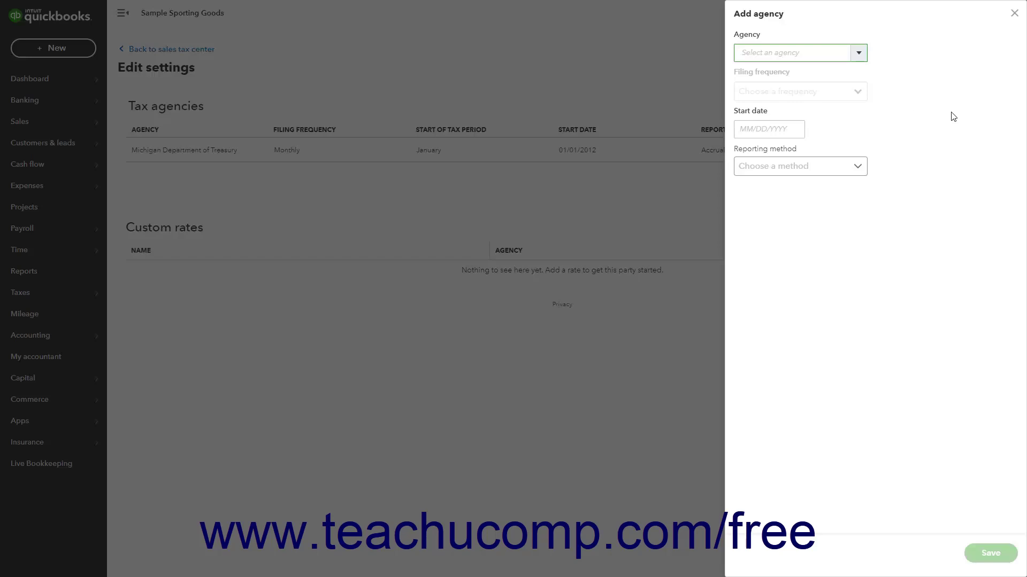
# Step: Choose Ohio as the agency and set its filing frequency to Quarterly
pyautogui.click(858, 57)
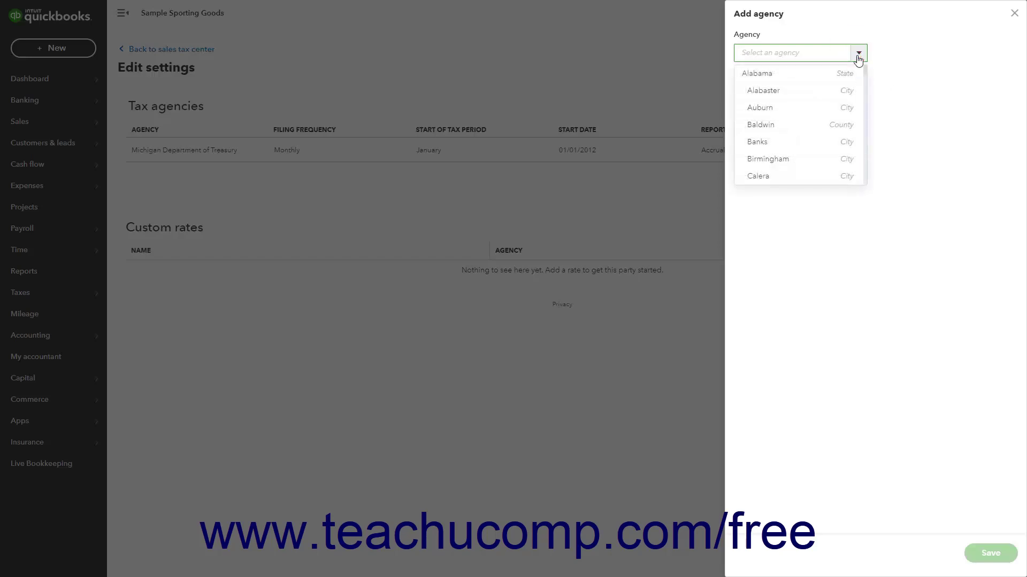
pyautogui.click(803, 52)
pyautogui.write('O')
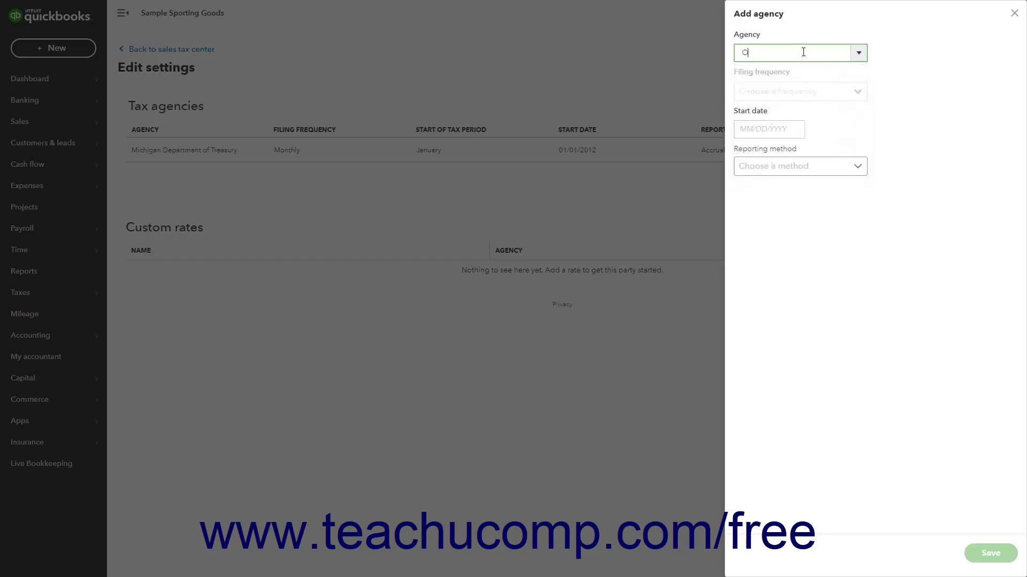
pyautogui.write('h')
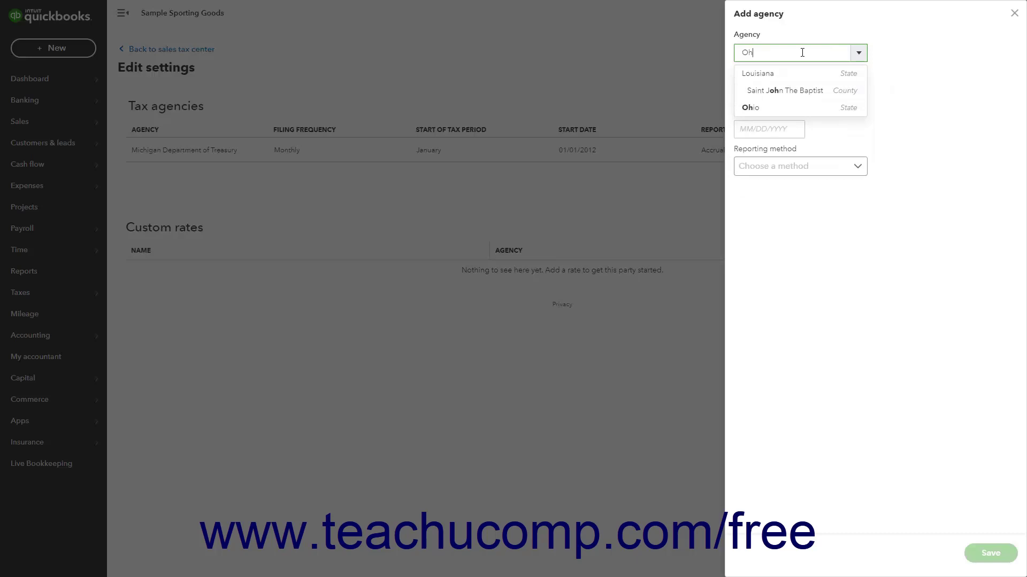
pyautogui.click(770, 108)
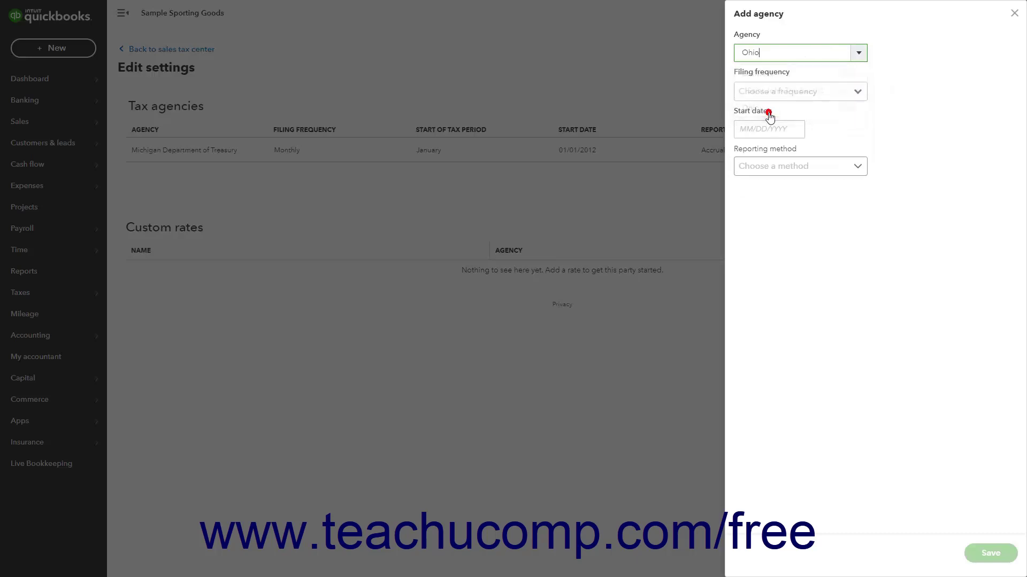
pyautogui.click(859, 101)
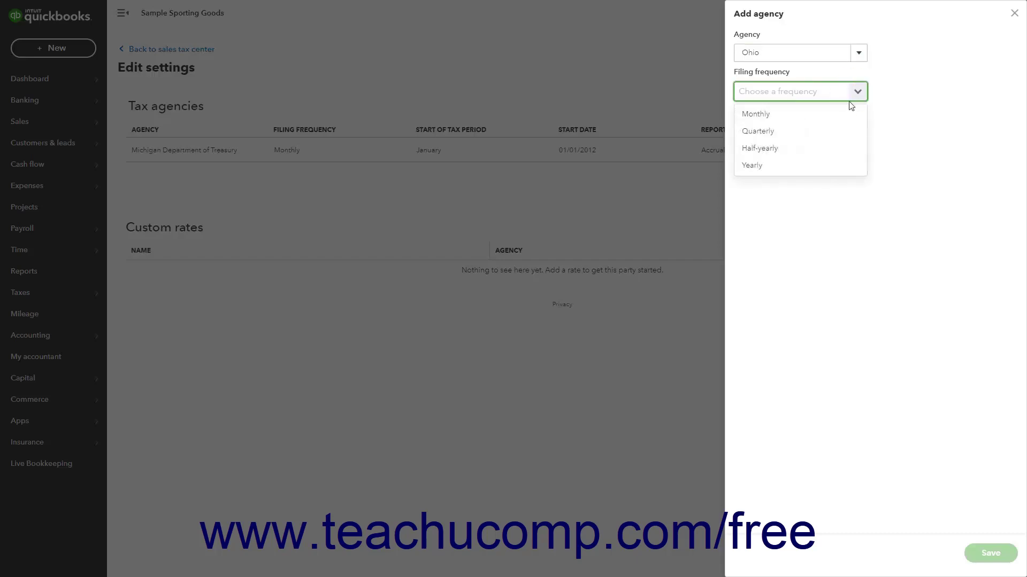
pyautogui.click(826, 130)
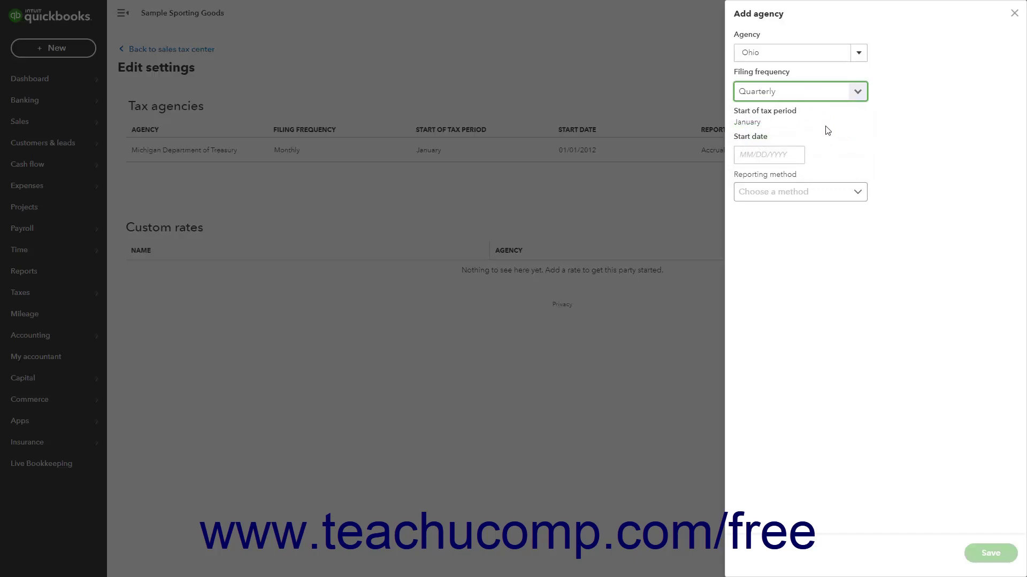
# Step: Set start date 11/01/2022 and Accrual reporting method, then save the Ohio agency
pyautogui.click(772, 155)
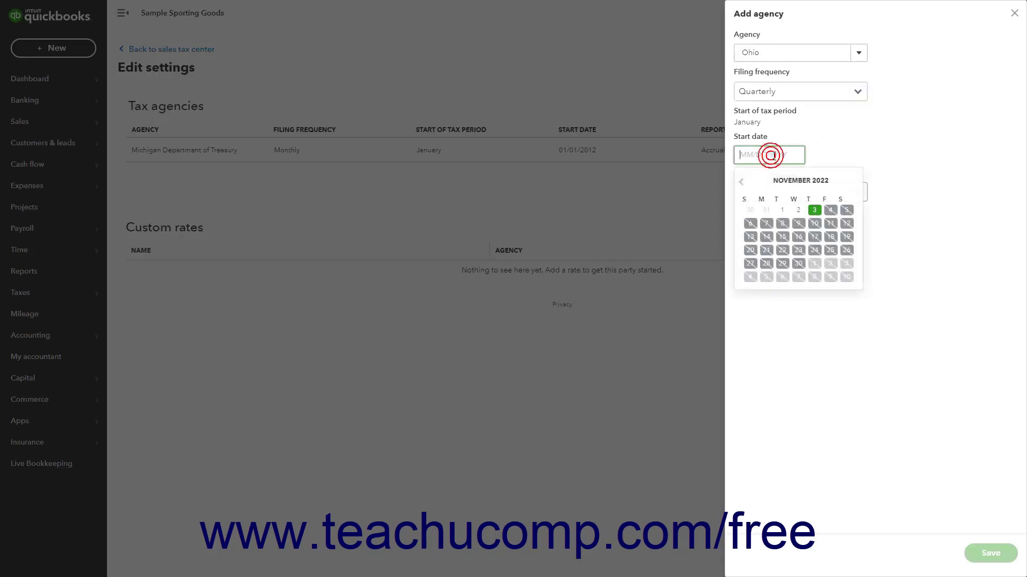
pyautogui.click(781, 210)
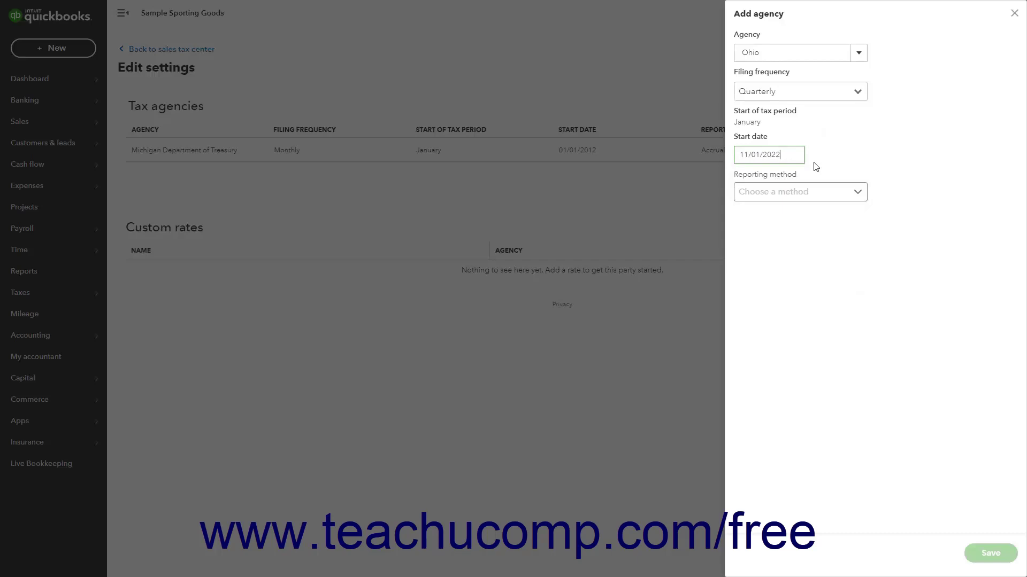
pyautogui.click(858, 193)
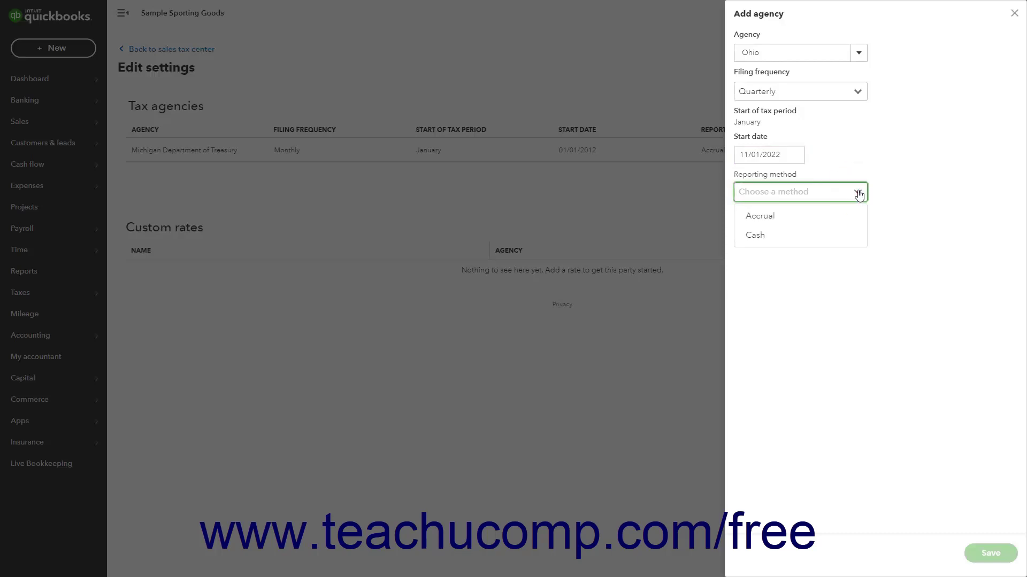
pyautogui.click(829, 215)
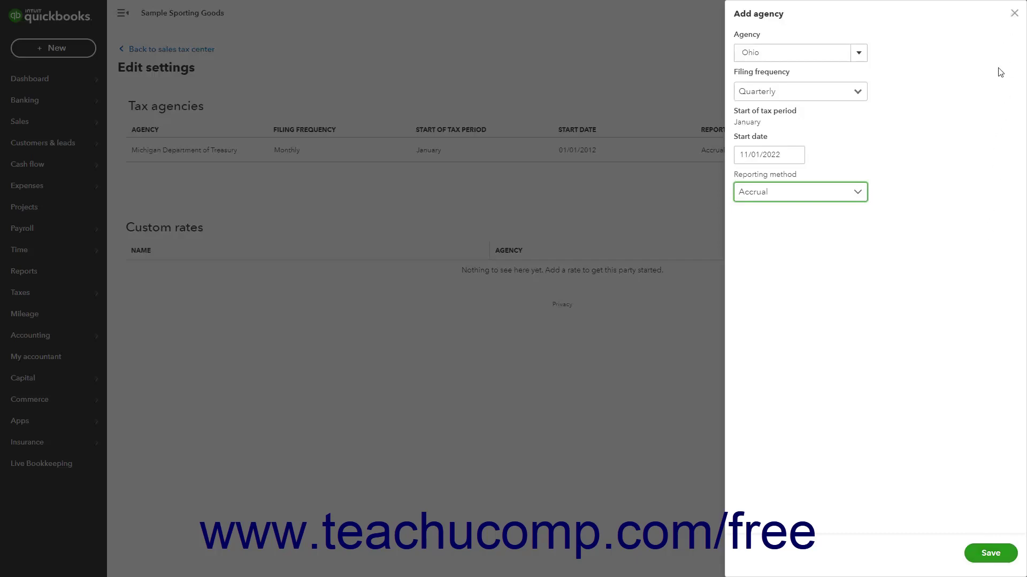
pyautogui.click(974, 562)
pyautogui.click(973, 562)
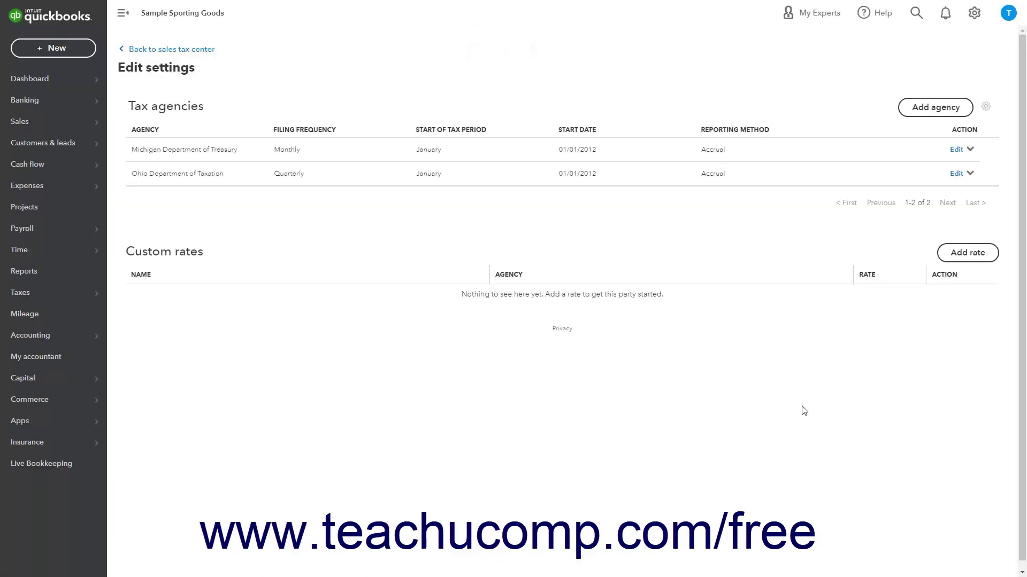
pyautogui.click(956, 174)
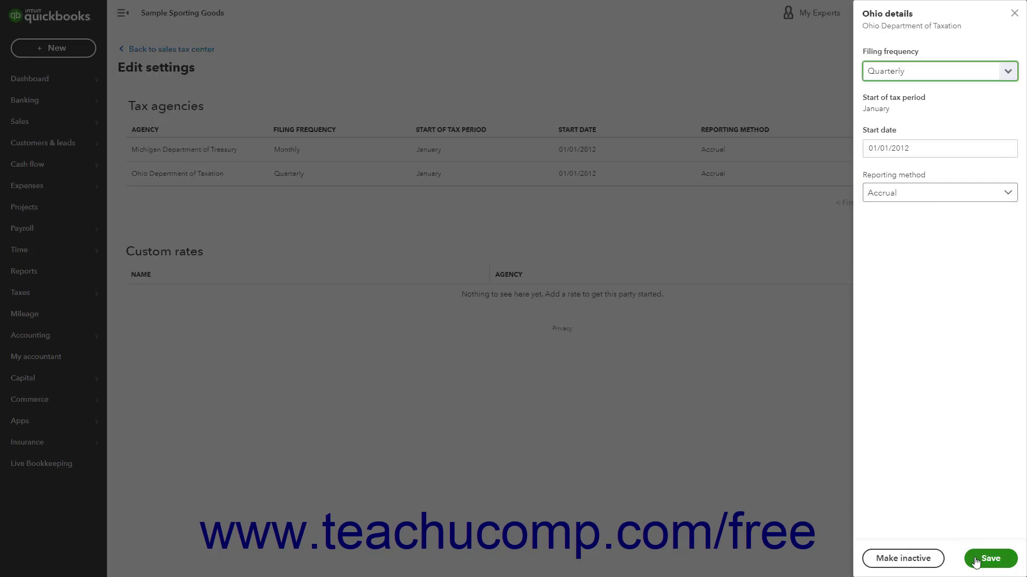
pyautogui.click(918, 562)
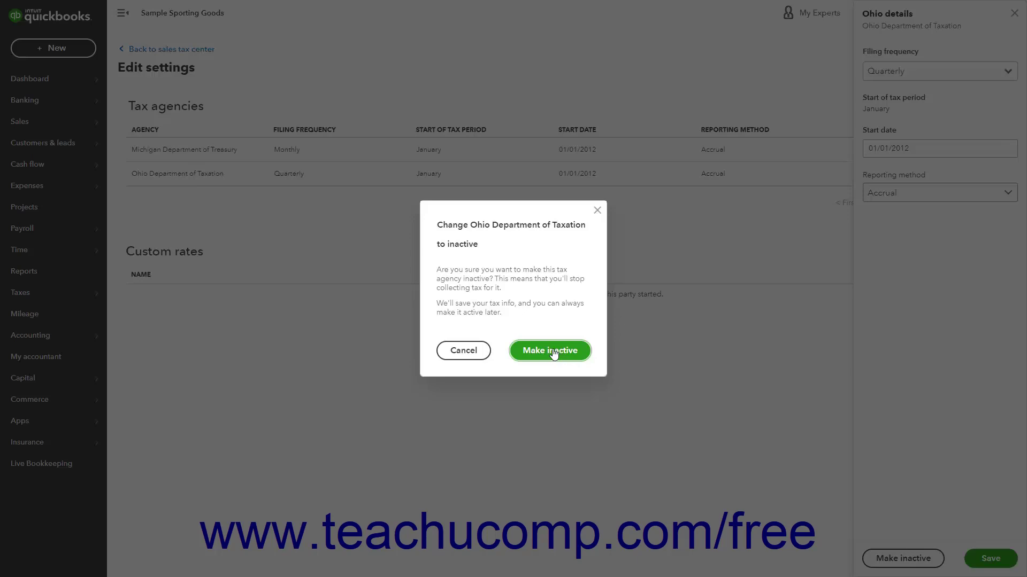
pyautogui.click(459, 350)
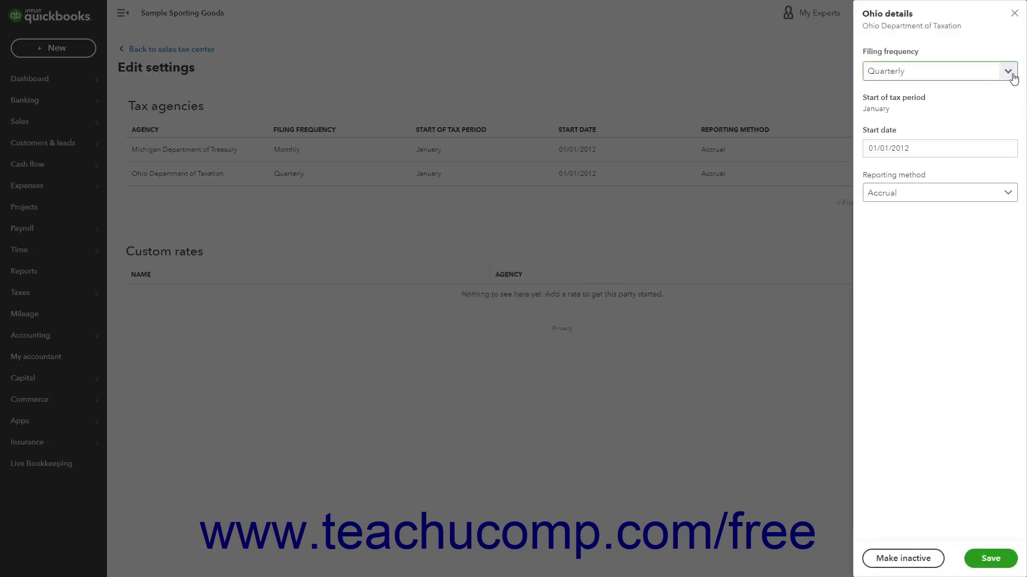
pyautogui.click(1014, 13)
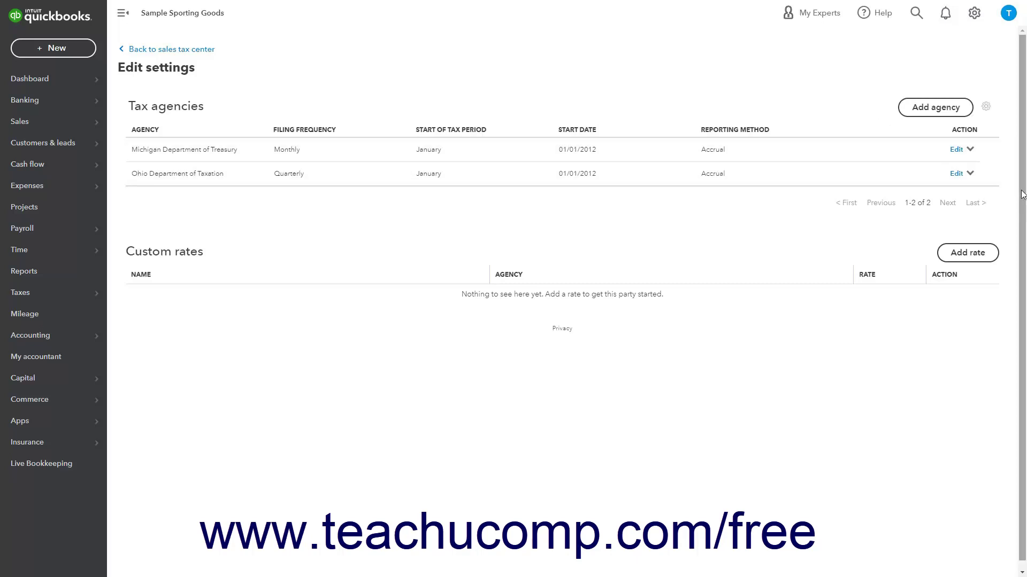
# Step: Make the Ohio Department of Taxation agency inactive from its Edit row menu, confirming the change
pyautogui.click(971, 174)
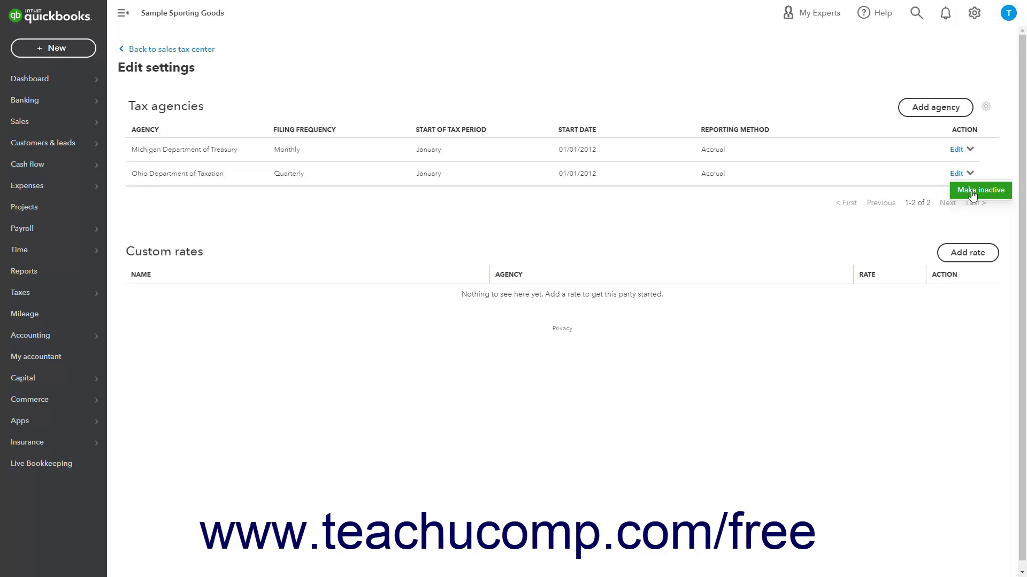
pyautogui.click(972, 193)
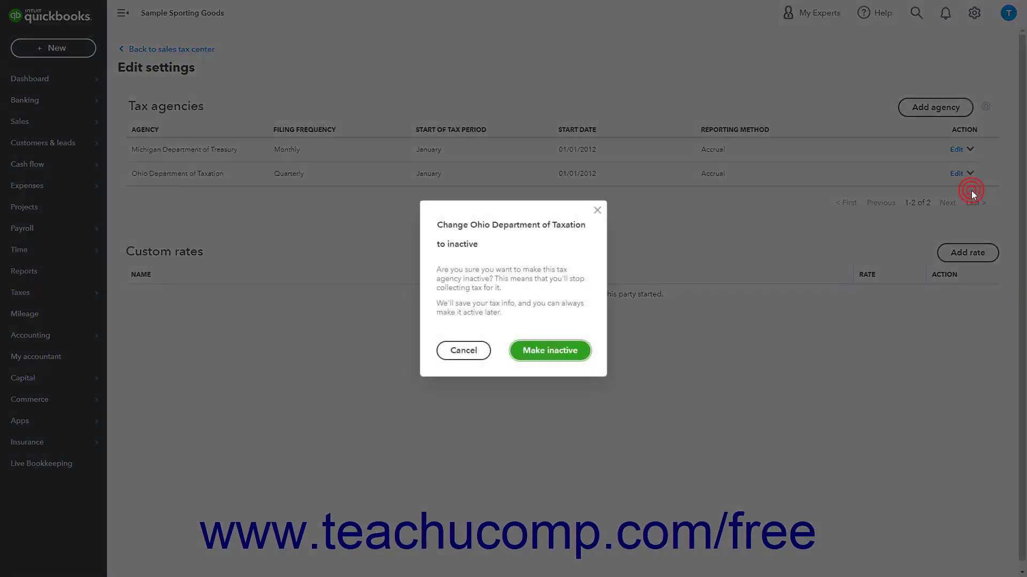
pyautogui.click(553, 358)
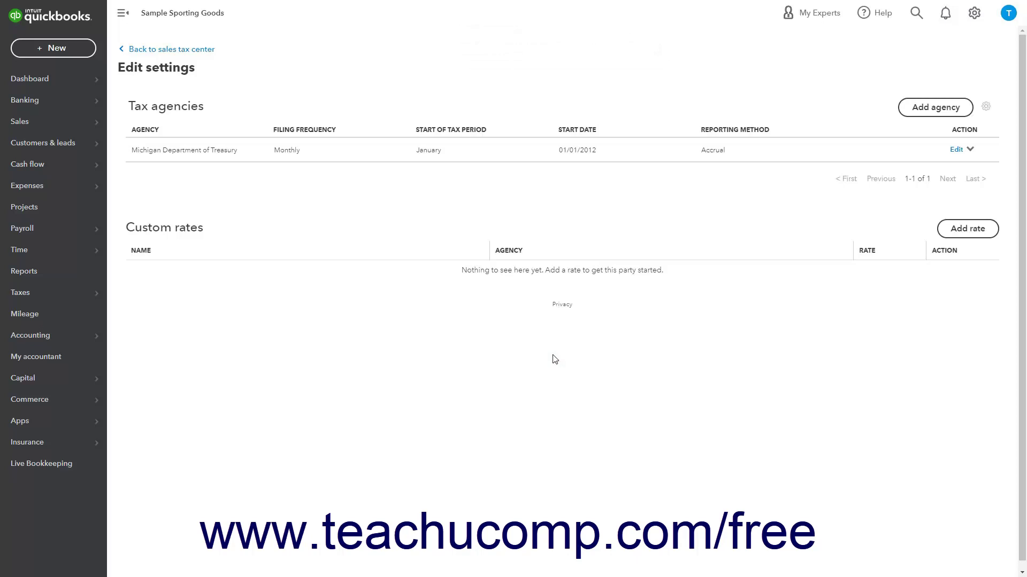
# Step: Show inactive agencies in the list and make the Ohio Department of Taxation active again
pyautogui.click(986, 109)
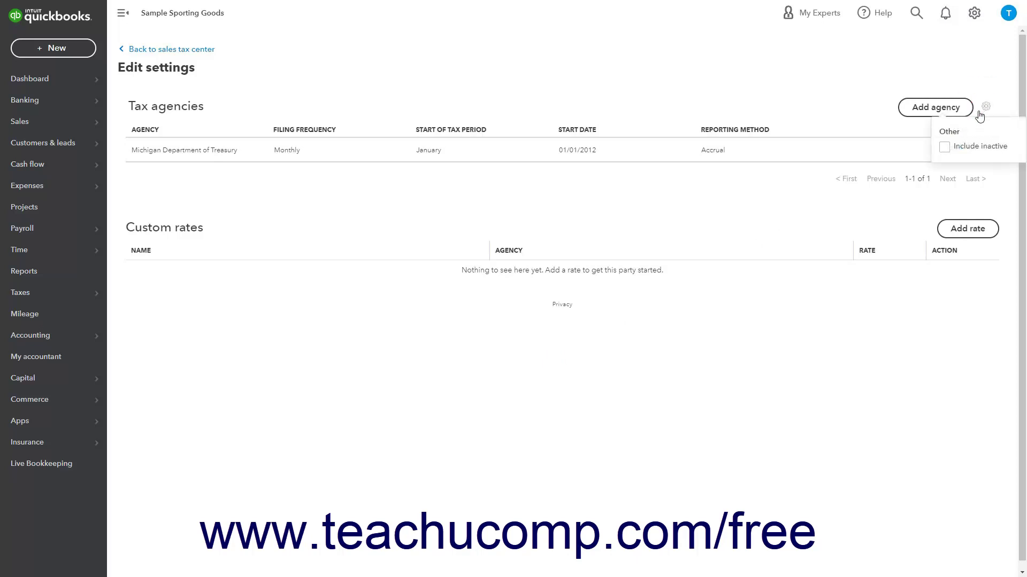
pyautogui.click(944, 148)
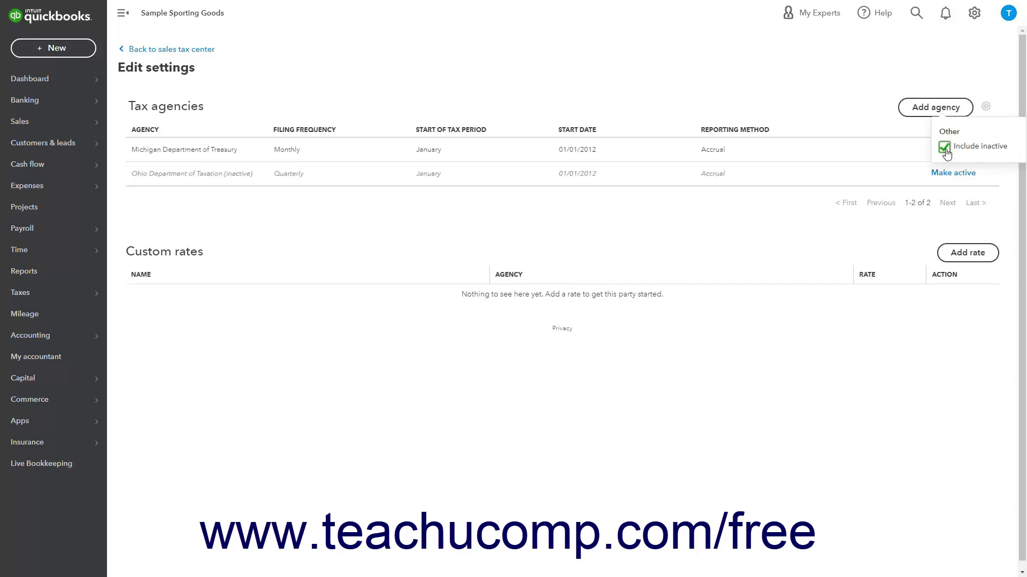
pyautogui.click(985, 108)
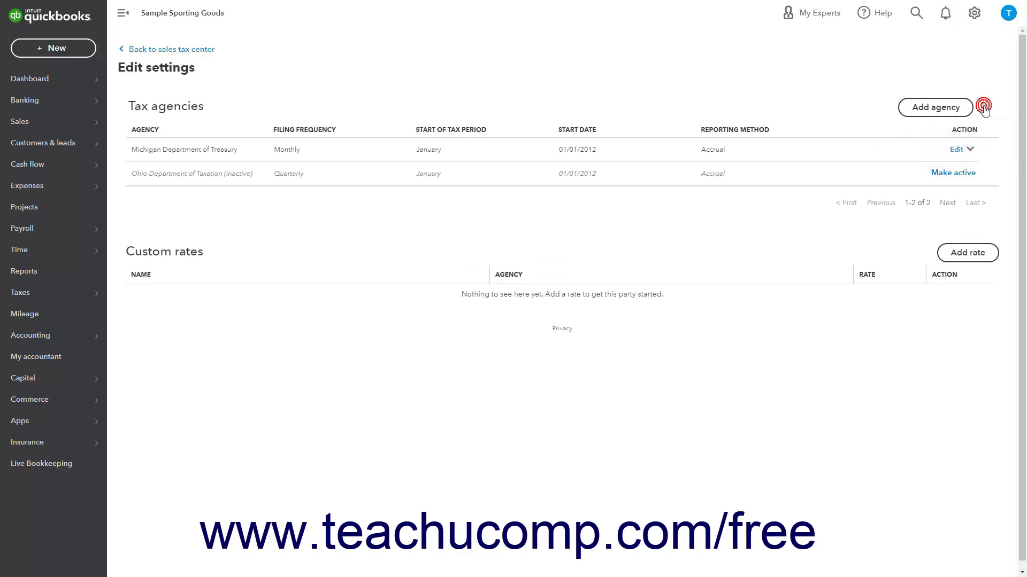
pyautogui.click(958, 173)
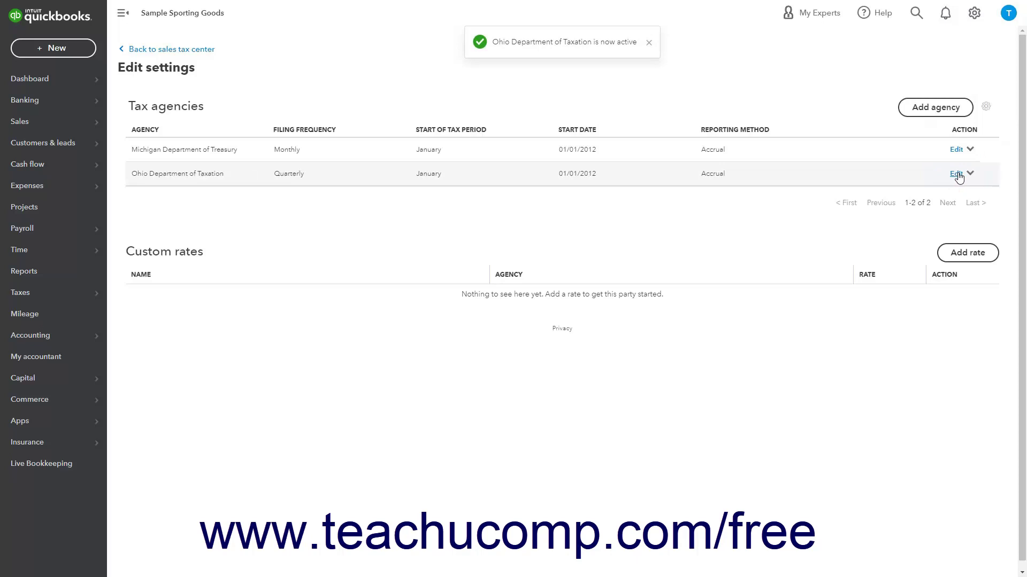
pyautogui.click(986, 109)
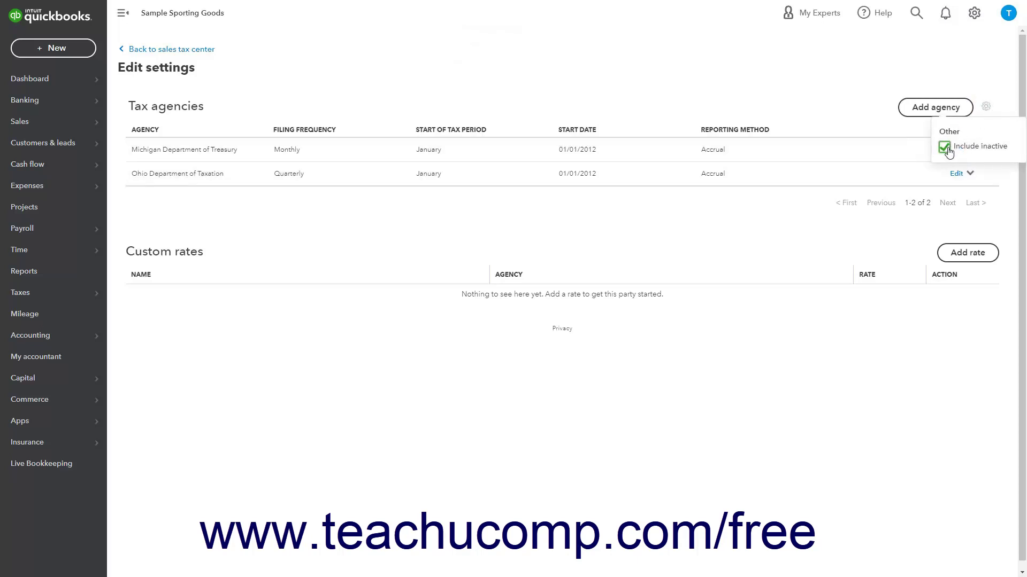